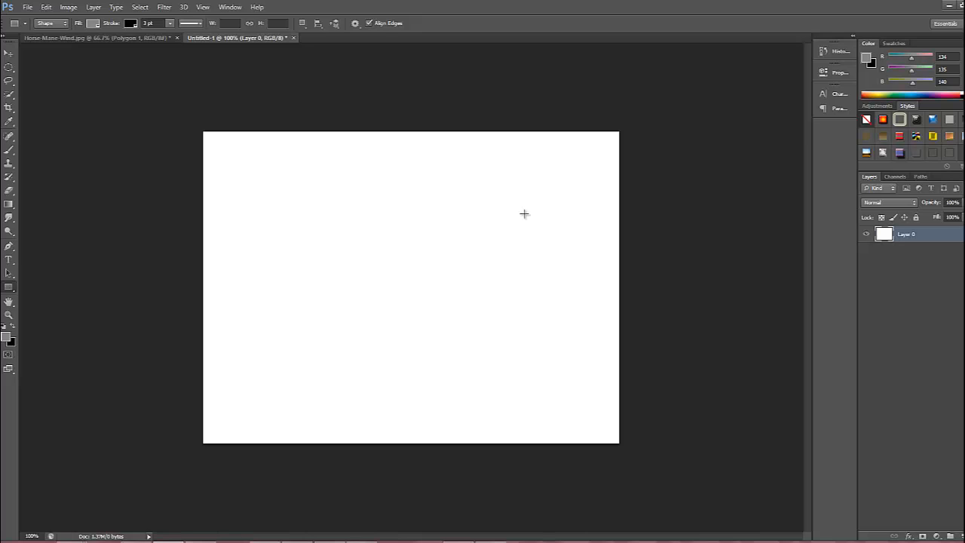
# Step: Draw a rectangle shape about 527 by 264 px in the middle of the canvas, and undo it
pyautogui.moveTo(277, 206); pyautogui.dragTo(551, 344)
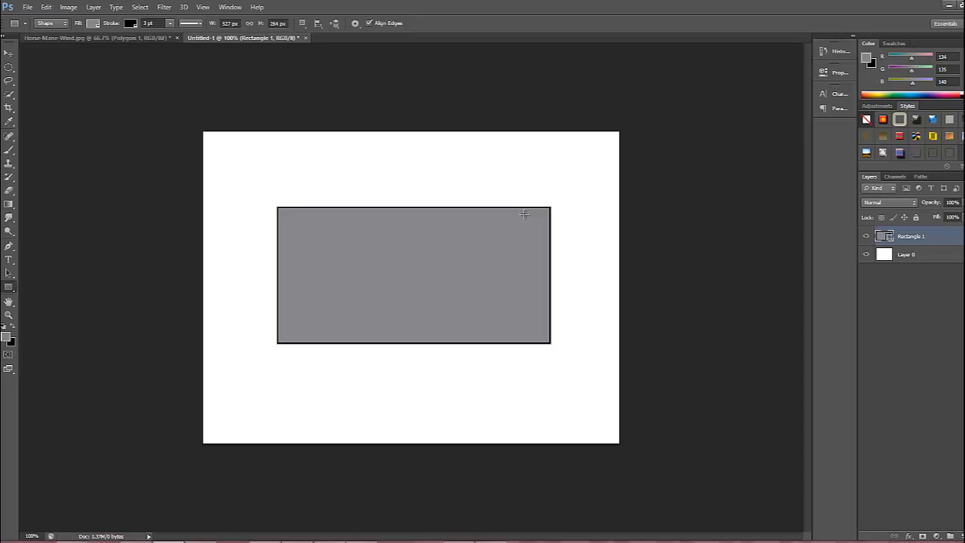
pyautogui.hotkey('alt', 'e')
pyautogui.press('Down')
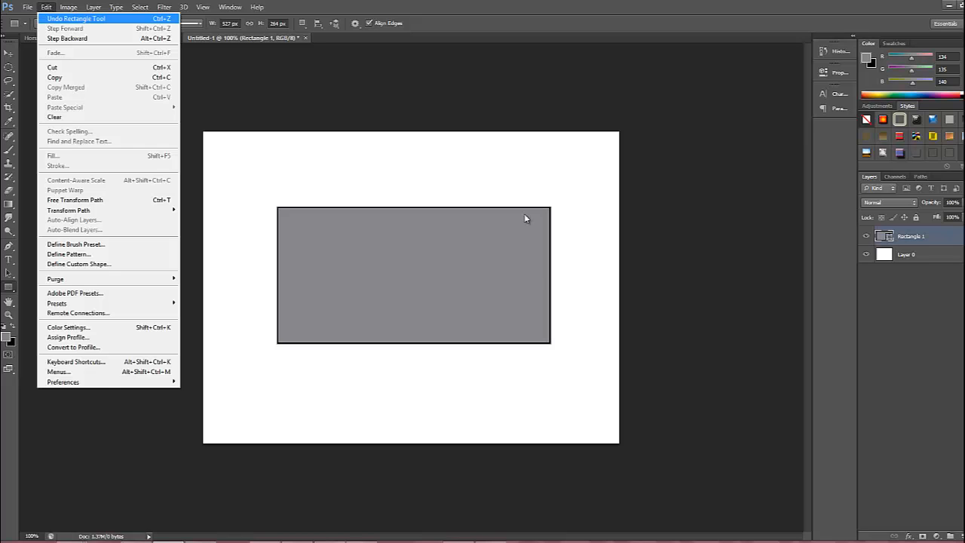
pyautogui.press('Return')
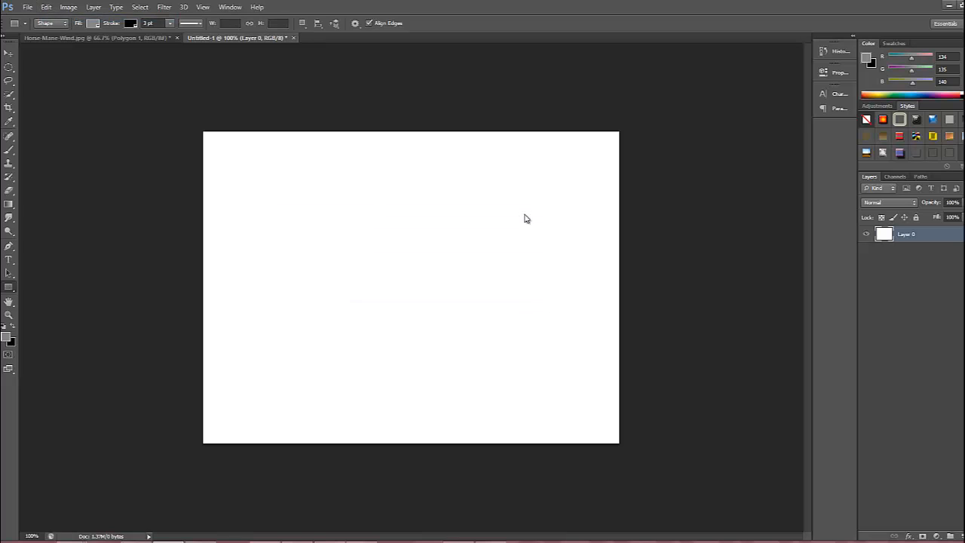
# Step: Draw a rounded rectangle about 539 by 224 px with a 30 px radius, and a second one below it with a 60 px radius
pyautogui.rightClick(9, 287)
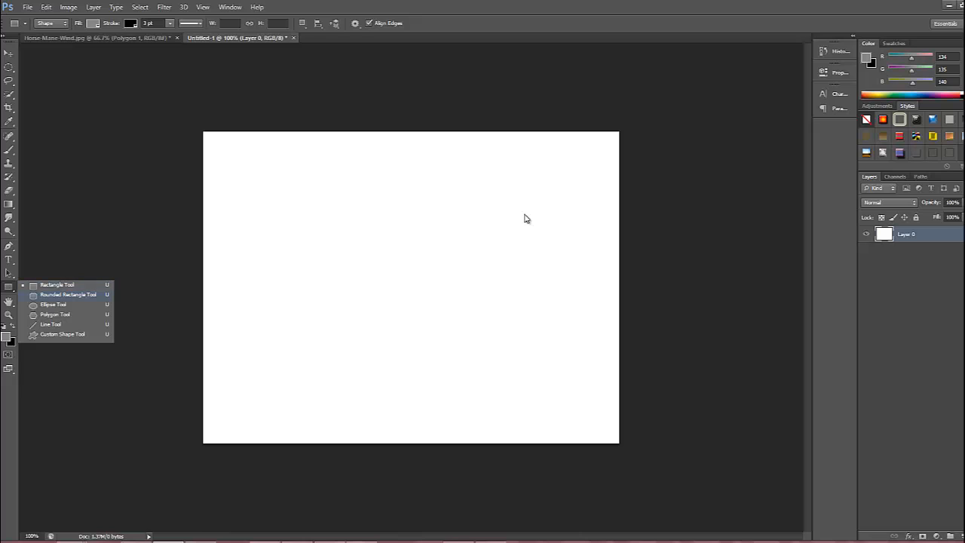
pyautogui.click(68, 294)
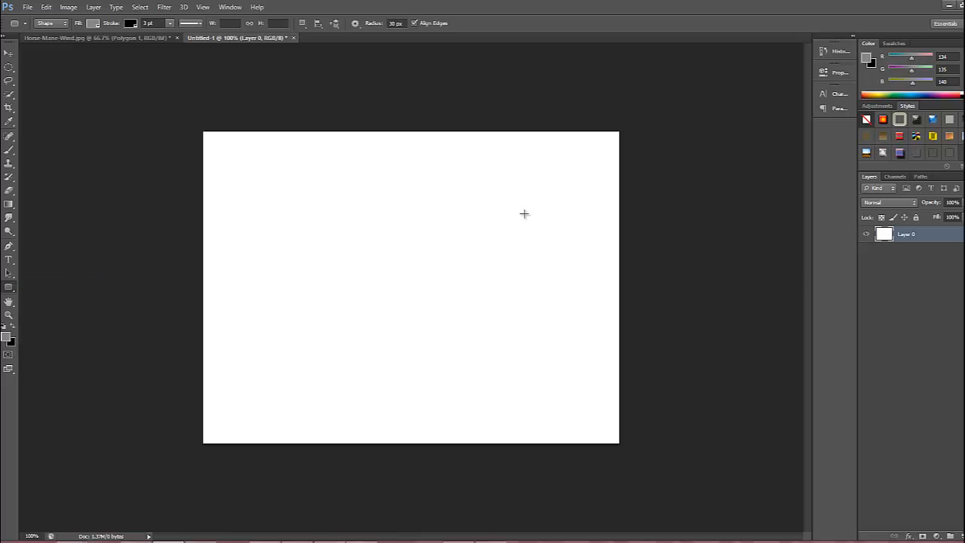
pyautogui.moveTo(268, 207)
pyautogui.mouseDown()
pyautogui.moveTo(407, 289)
pyautogui.moveTo(548, 323)
pyautogui.mouseUp()
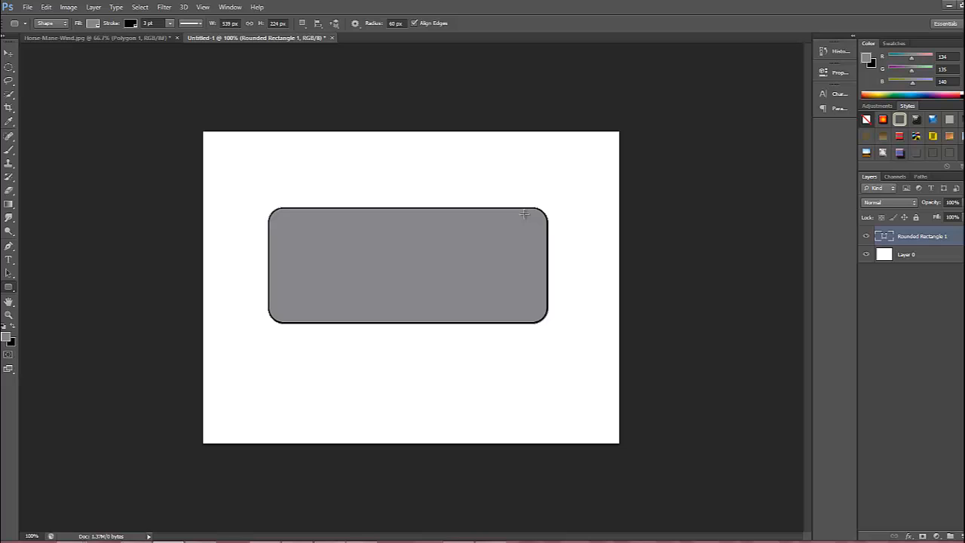
pyautogui.moveTo(278, 353); pyautogui.dragTo(558, 437)
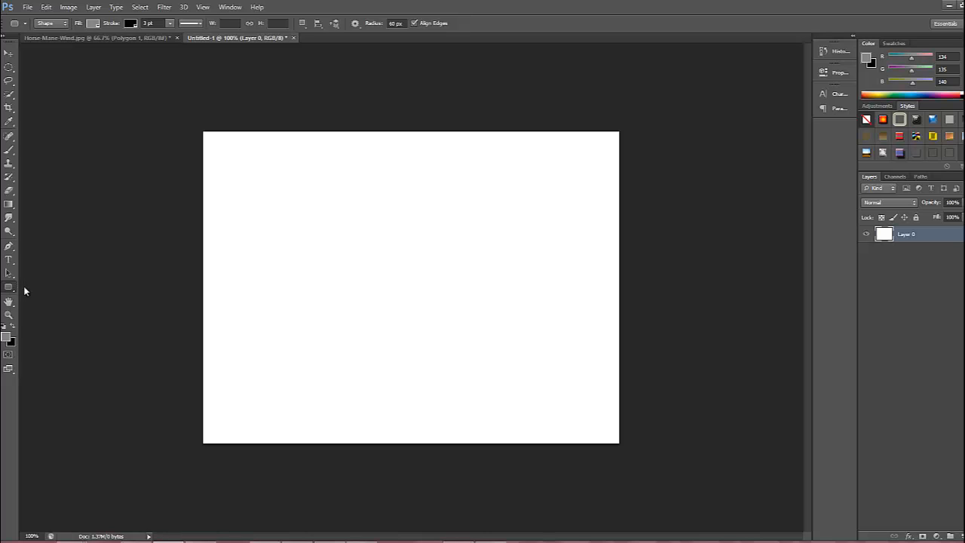
# Step: Draw an ellipse about 451 by 239 px with the Ellipse tool, and undo it
pyautogui.rightClick(9, 287)
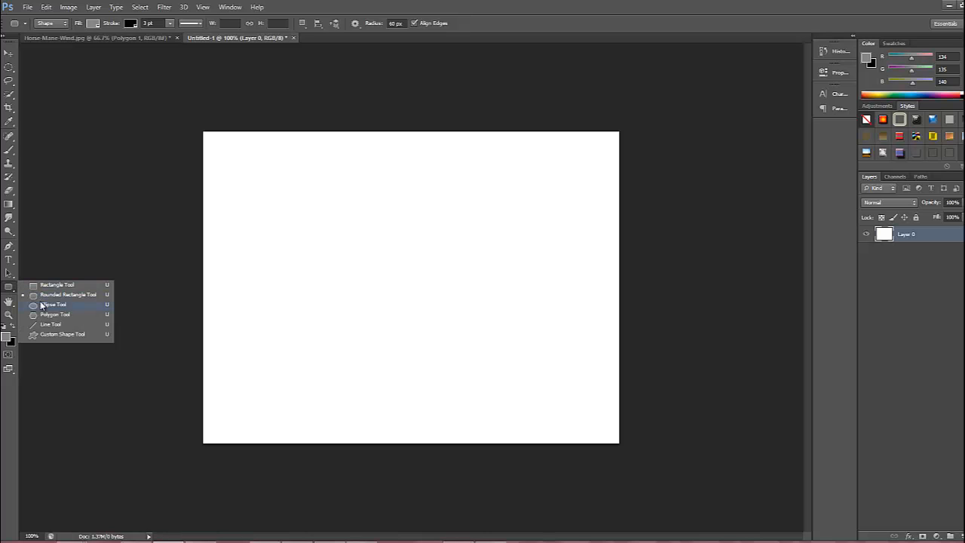
pyautogui.click(42, 305)
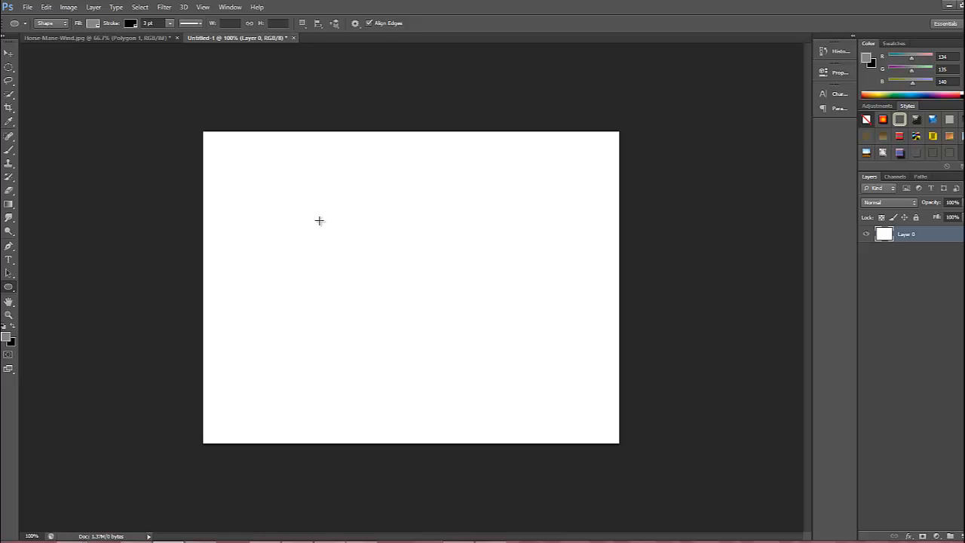
pyautogui.moveTo(317, 198); pyautogui.dragTo(553, 321)
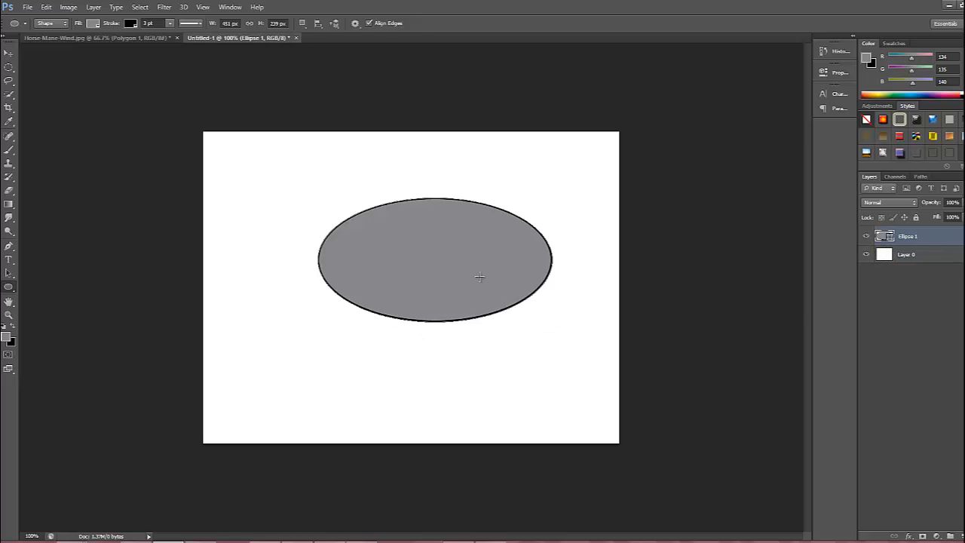
pyautogui.click(46, 7)
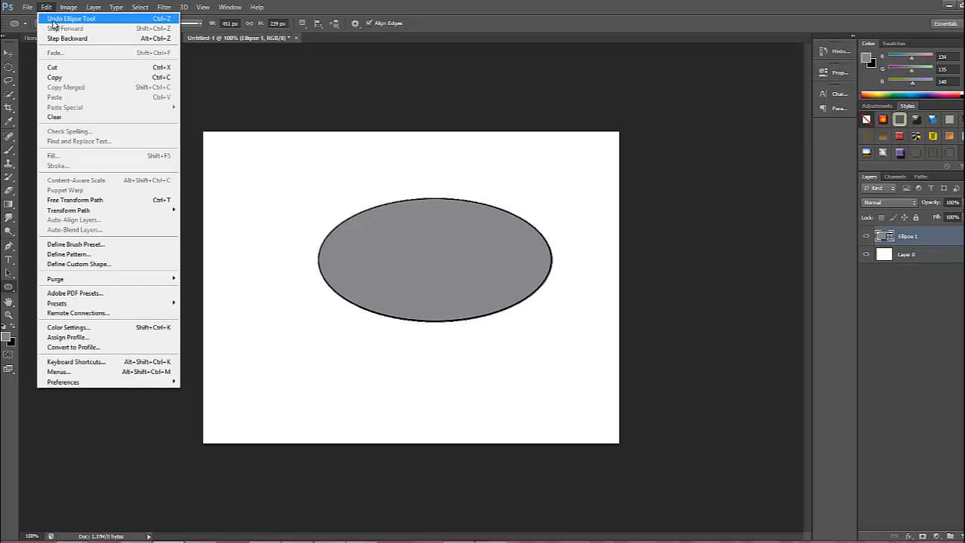
pyautogui.click(55, 18)
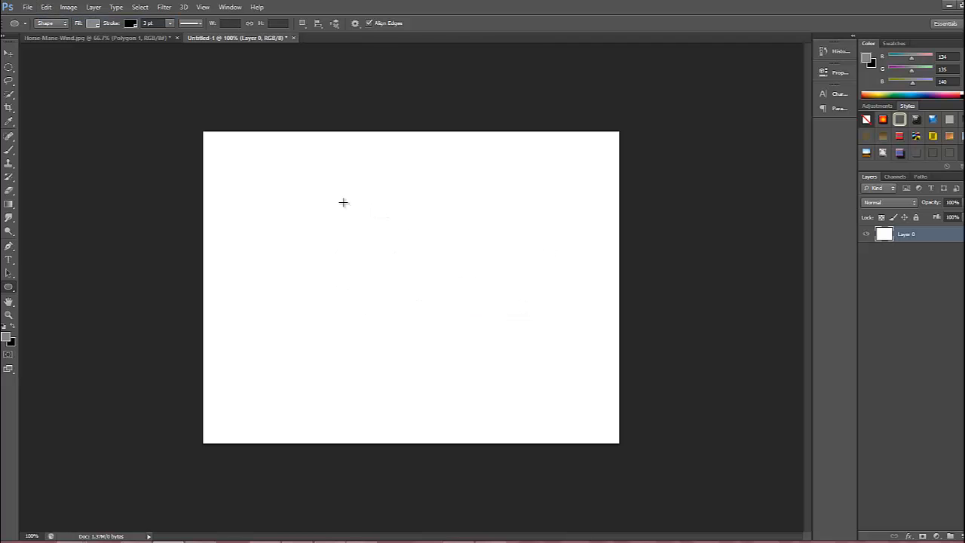
# Step: Draw a perfect circle about 281 px in diameter on the canvas, and undo it
pyautogui.moveTo(316, 198); pyautogui.dragTo(571, 344)
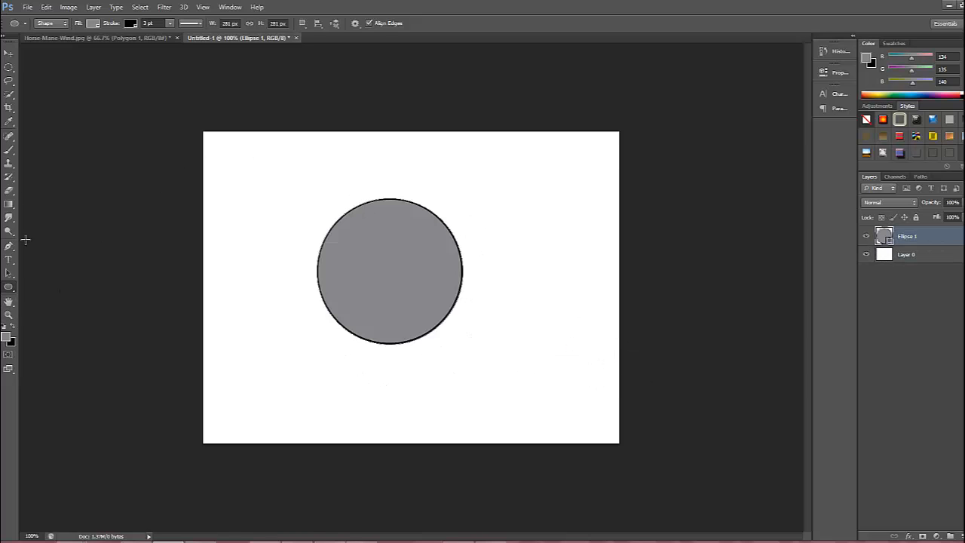
pyautogui.click(46, 6)
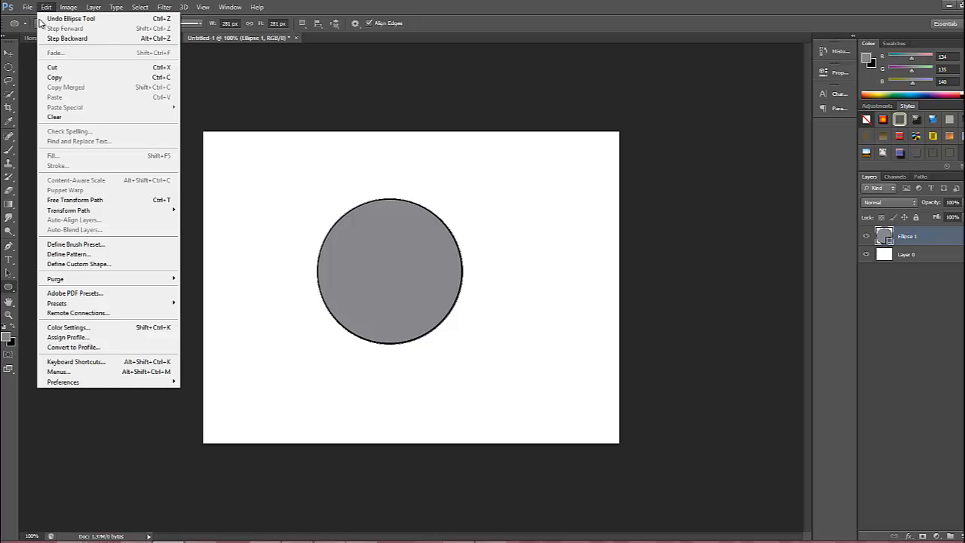
pyautogui.click(50, 18)
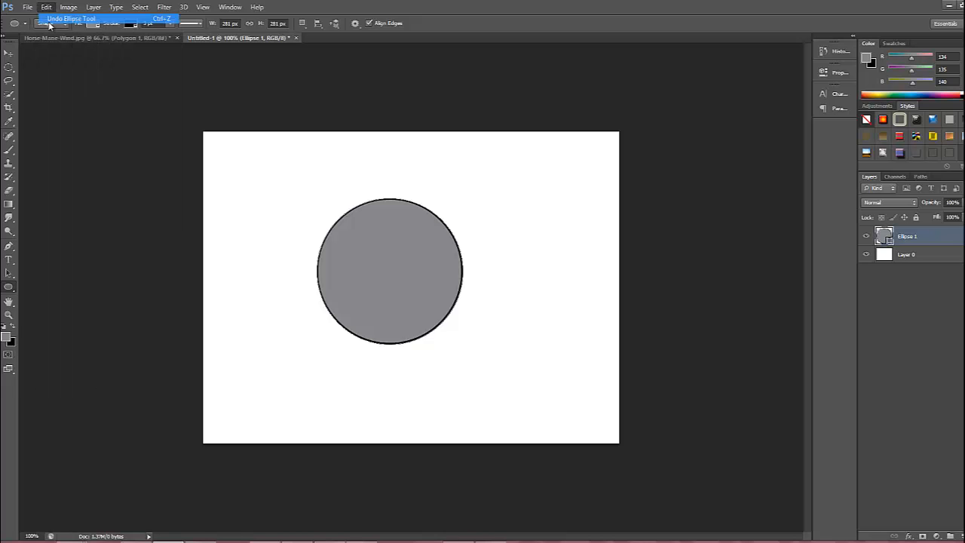
# Step: Draw a five-sided polygon about 228 px wide in the upper-left part of the canvas
pyautogui.rightClick(13, 288)
pyautogui.click(41, 317)
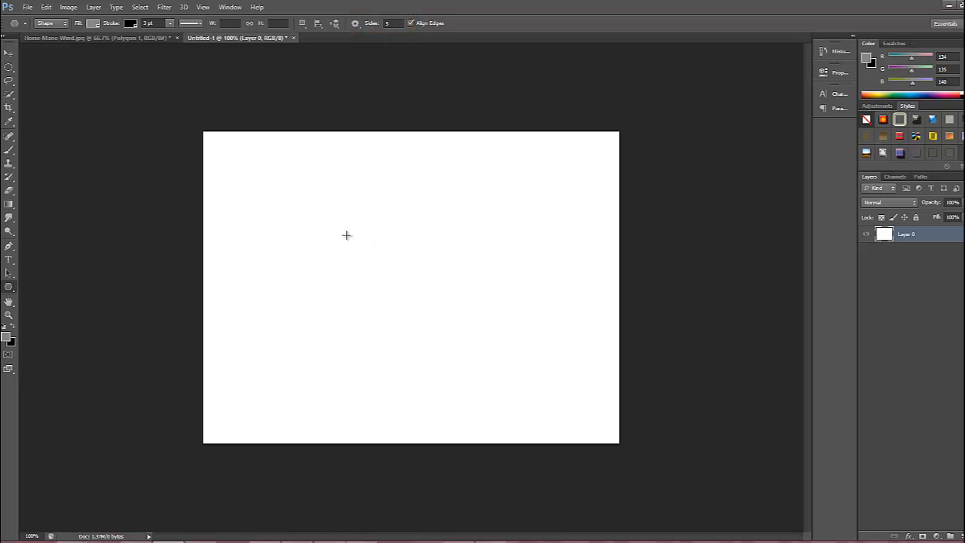
pyautogui.moveTo(343, 219); pyautogui.dragTo(387, 274)
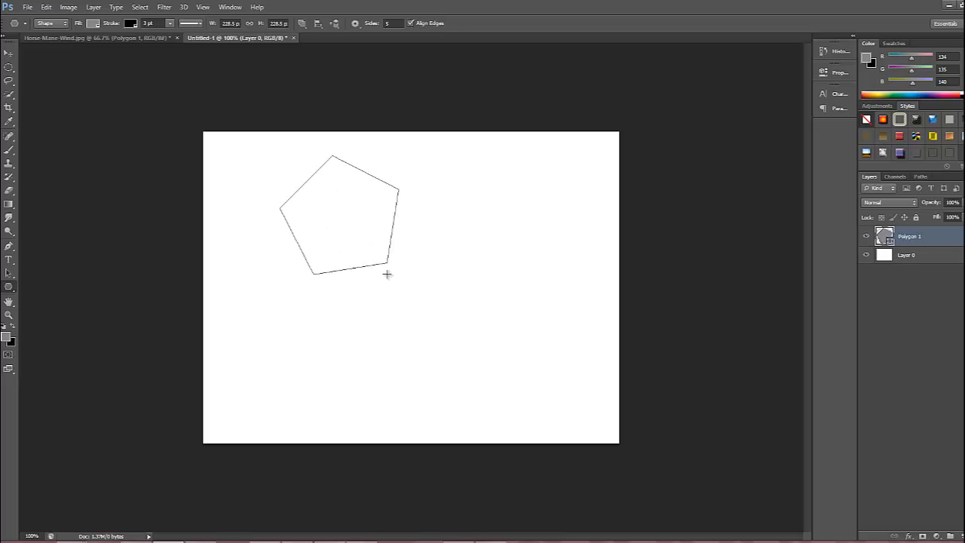
# Step: Set the Polygon tool to 8 sides and draw an octagon to the lower right of the pentagon
pyautogui.click(397, 23)
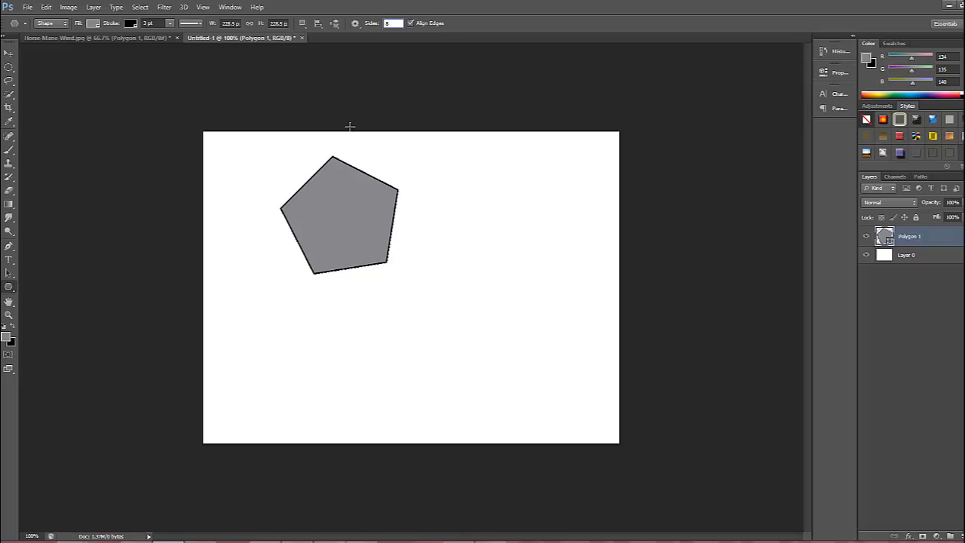
pyautogui.press('Return')
pyautogui.moveTo(443, 245); pyautogui.dragTo(435, 306)
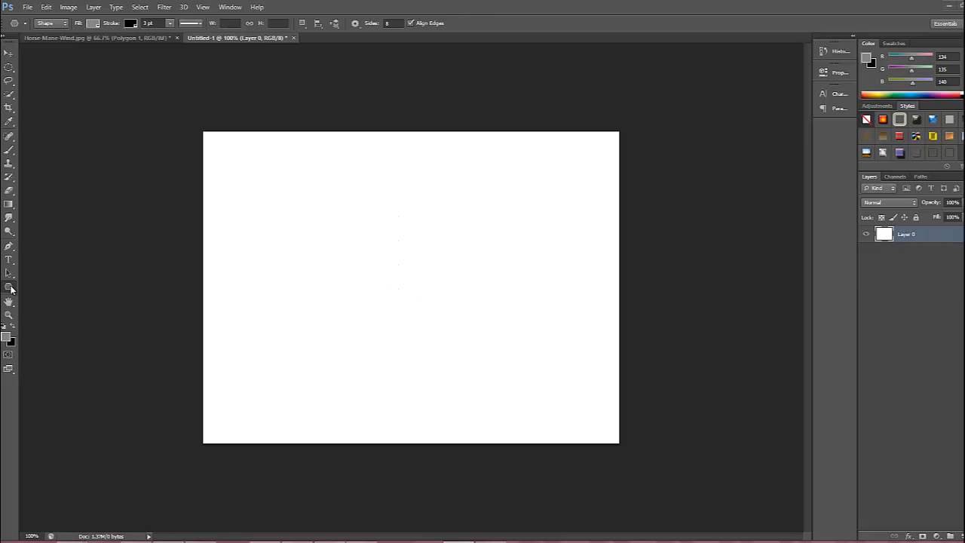
# Step: Draw a slanted line about 423 px wide and 91 px high with the Line tool at 1 px weight
pyautogui.rightClick(11, 287)
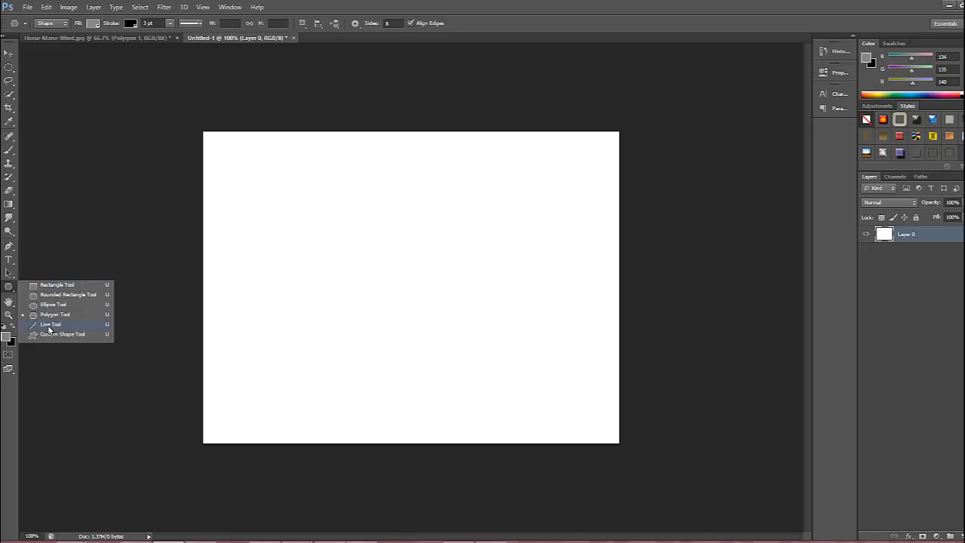
pyautogui.click(46, 316)
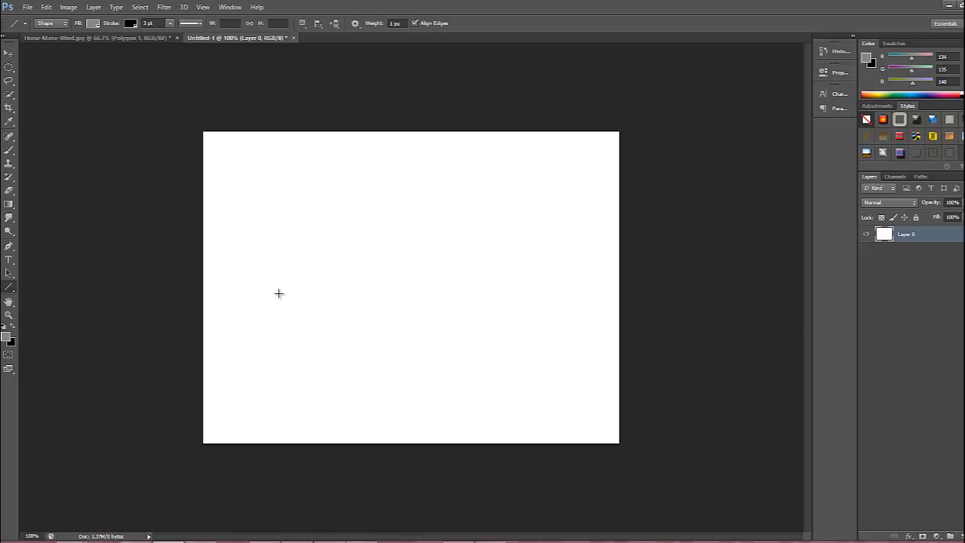
pyautogui.moveTo(270, 258); pyautogui.dragTo(491, 212)
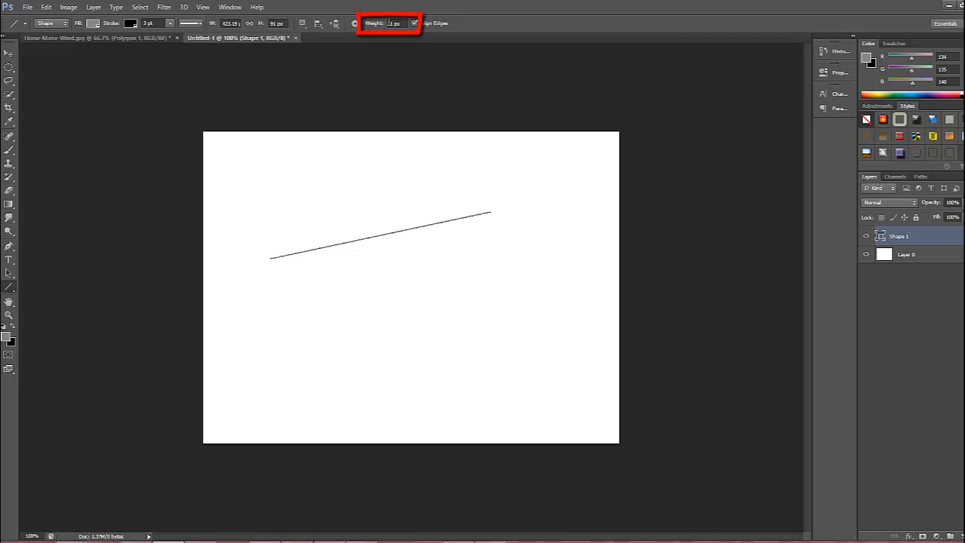
# Step: Set the line weight to 10 px and draw a slightly sloping line about 494 px wide below the thin one
pyautogui.doubleClick(393, 24)
pyautogui.write('10')
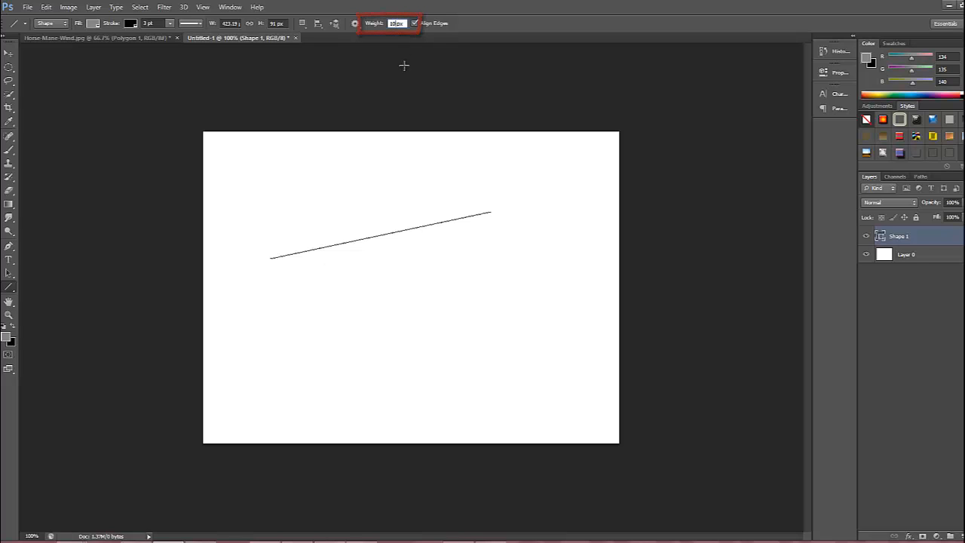
pyautogui.press('Return')
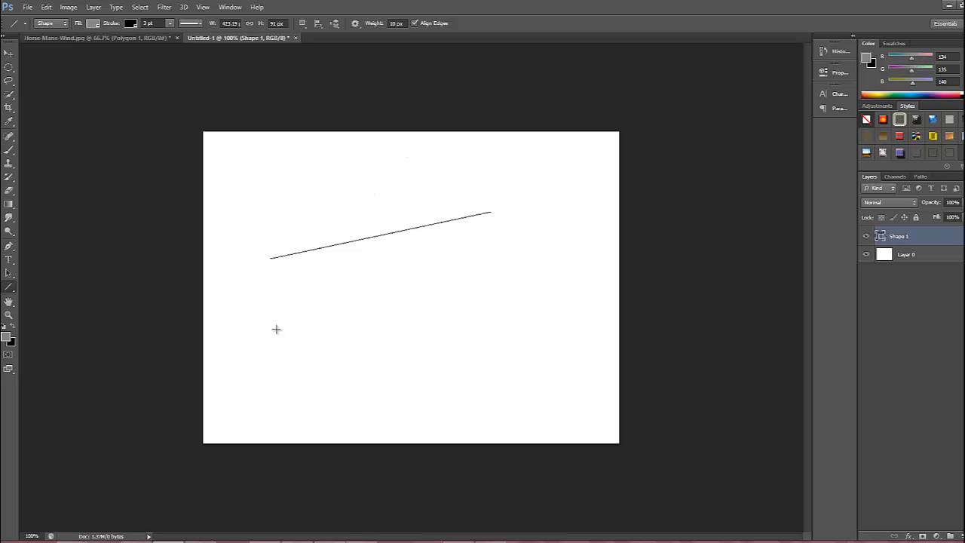
pyautogui.moveTo(266, 324)
pyautogui.mouseDown()
pyautogui.moveTo(467, 368)
pyautogui.moveTo(523, 338)
pyautogui.mouseUp()
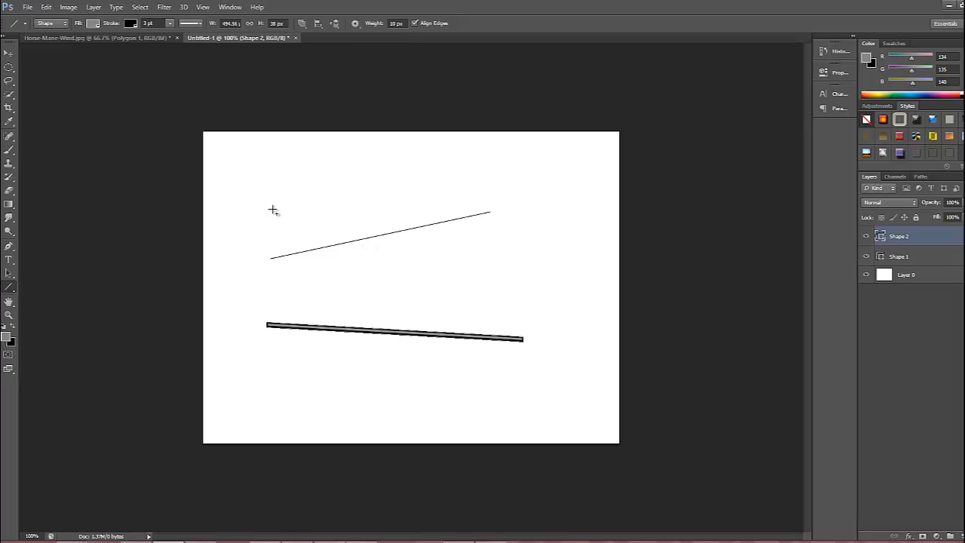
# Step: Draw a 45-degree line crossing the thin line and a horizontal line about 269 px long, and revert the document to the blank canvas
pyautogui.moveTo(260, 209)
pyautogui.mouseDown()
pyautogui.moveTo(483, 209)
pyautogui.moveTo(495, 218)
pyautogui.moveTo(372, 351)
pyautogui.moveTo(331, 377)
pyautogui.moveTo(377, 339)
pyautogui.moveTo(441, 325)
pyautogui.moveTo(482, 233)
pyautogui.moveTo(434, 113)
pyautogui.moveTo(365, 311)
pyautogui.mouseUp()
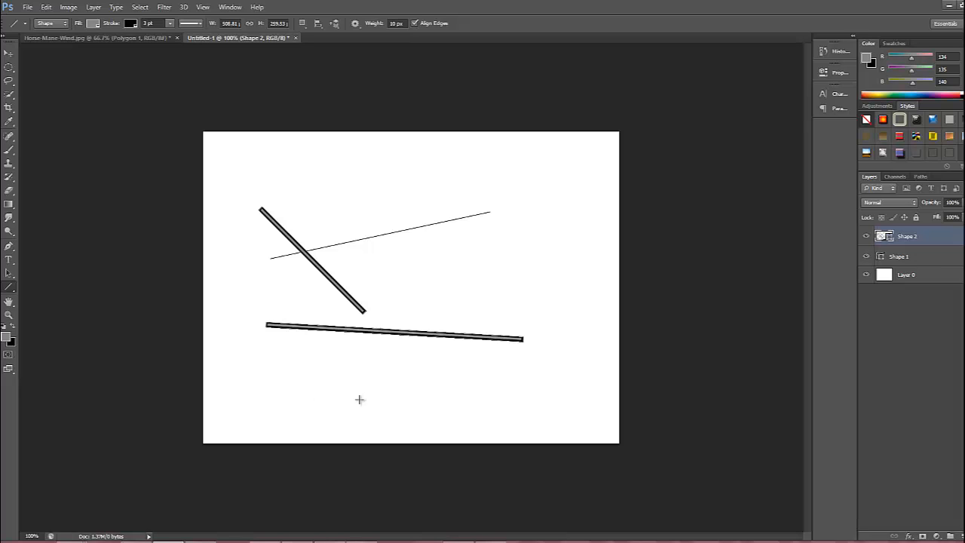
pyautogui.moveTo(296, 401)
pyautogui.mouseDown()
pyautogui.moveTo(435, 402)
pyautogui.moveTo(471, 392)
pyautogui.moveTo(539, 322)
pyautogui.moveTo(453, 205)
pyautogui.moveTo(397, 356)
pyautogui.moveTo(523, 230)
pyautogui.moveTo(509, 257)
pyautogui.mouseUp()
pyautogui.press('space')
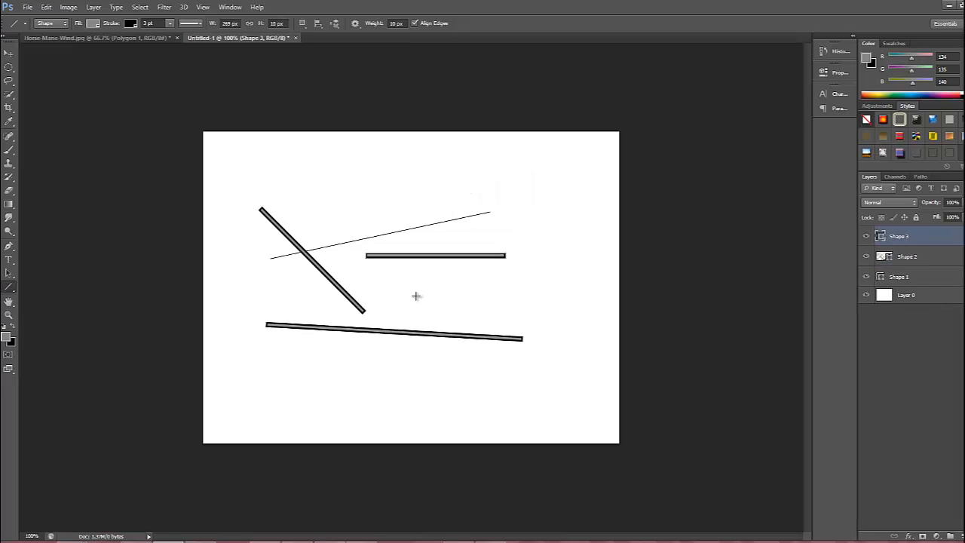
pyautogui.press('F12')
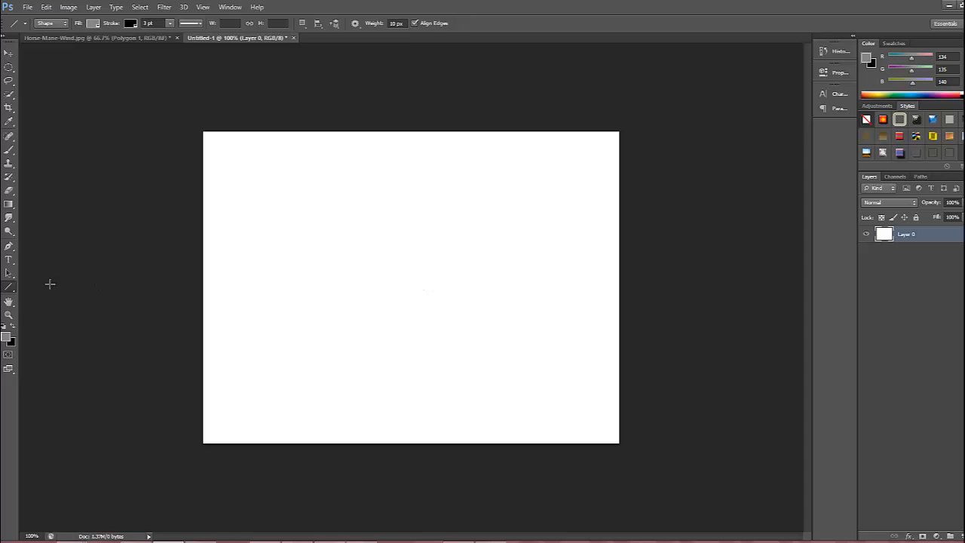
# Step: Draw a right-pointing arrow about 529 by 96 px across the canvas with the Custom Shape tool
pyautogui.rightClick(15, 288)
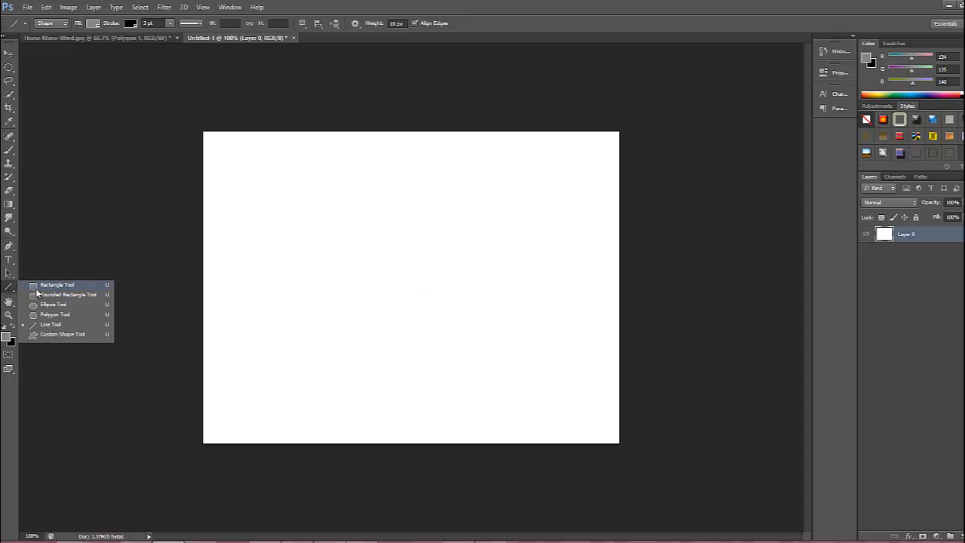
pyautogui.click(64, 333)
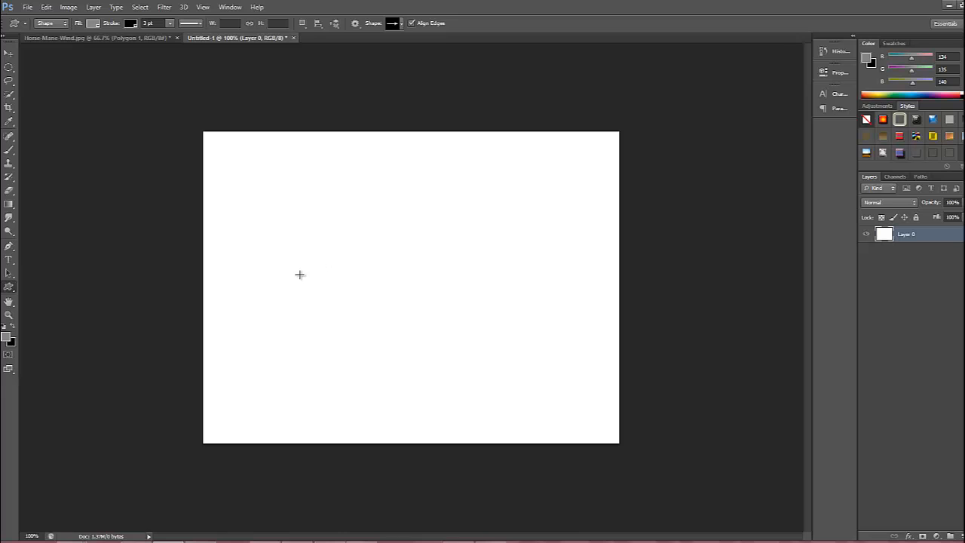
pyautogui.moveTo(293, 273); pyautogui.dragTo(425, 297)
pyautogui.press('v')
pyautogui.moveTo(368, 281); pyautogui.dragTo(499, 286)
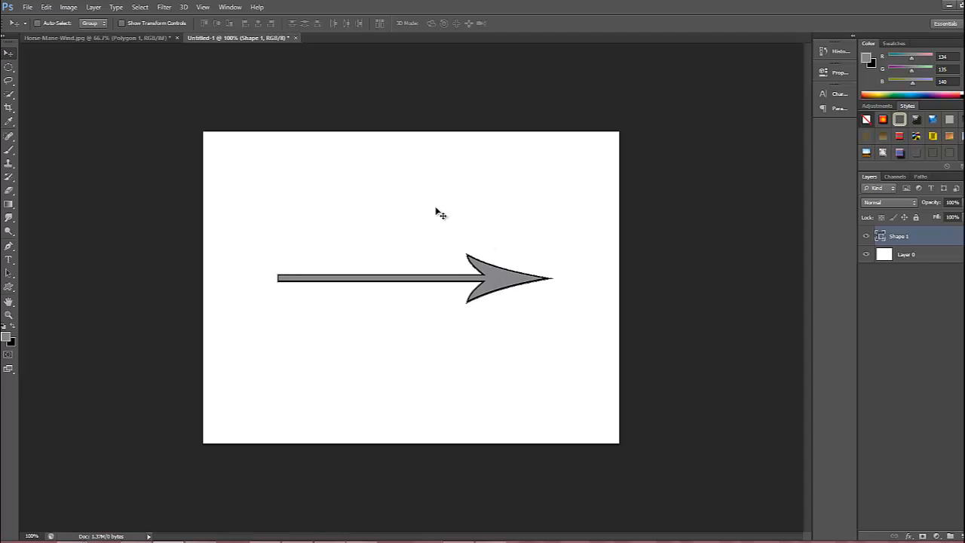
# Step: Choose the scissors preset as the shape for the Custom Shape tool
pyautogui.press('u')
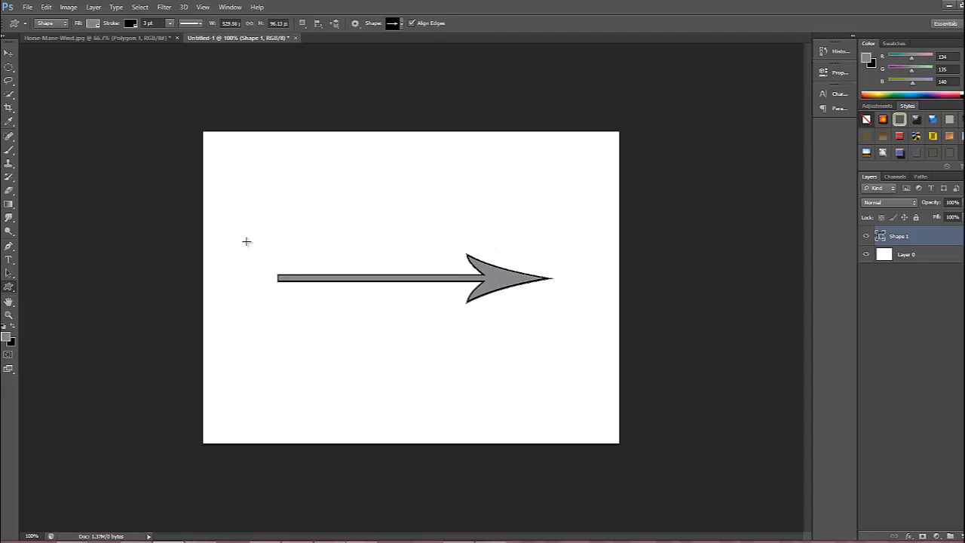
pyautogui.click(401, 24)
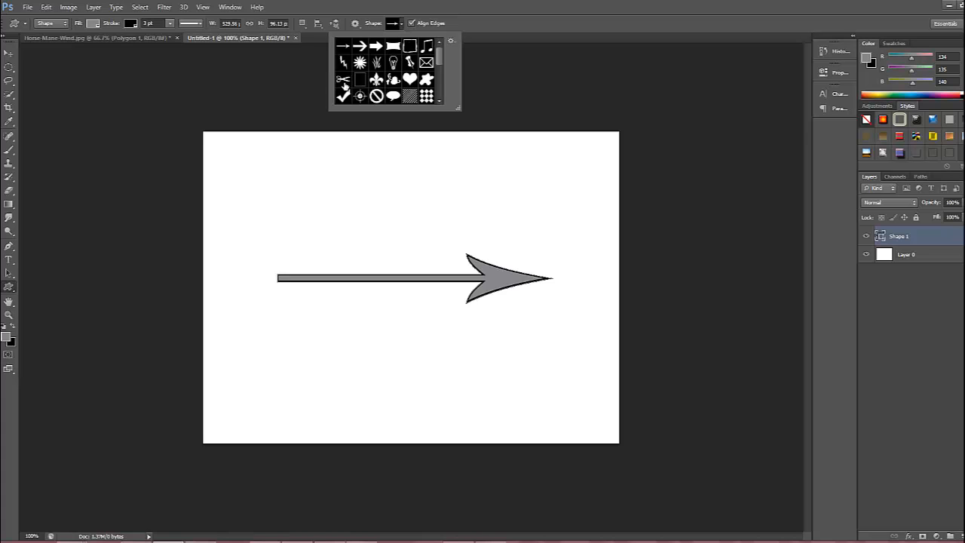
pyautogui.click(343, 80)
pyautogui.click(448, 29)
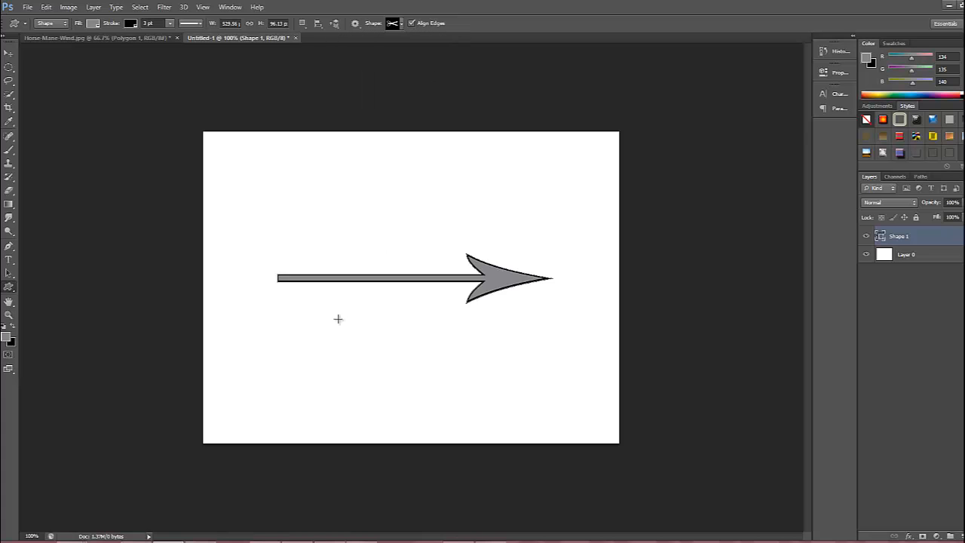